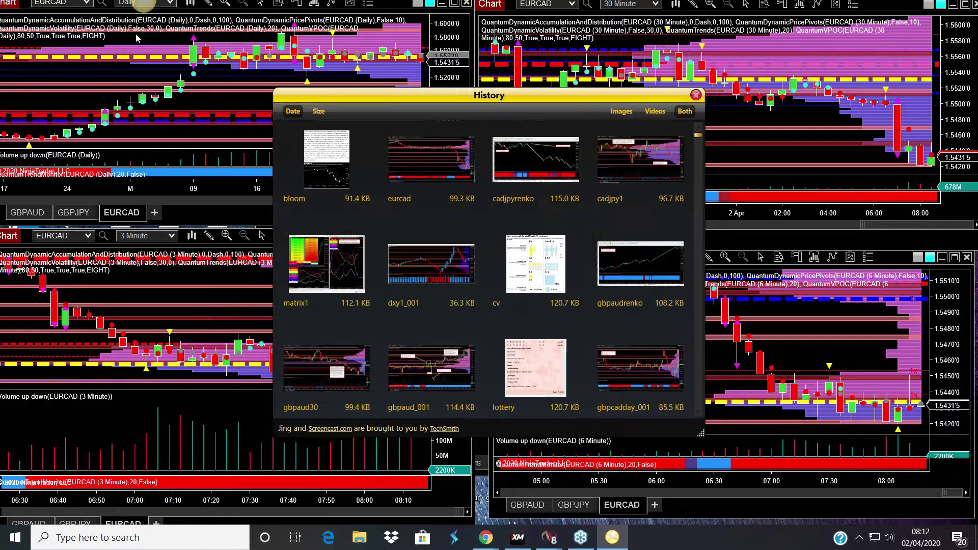
Bring up the eurcad capture's info card in Jing's capture history.
mouse_move(441, 154)
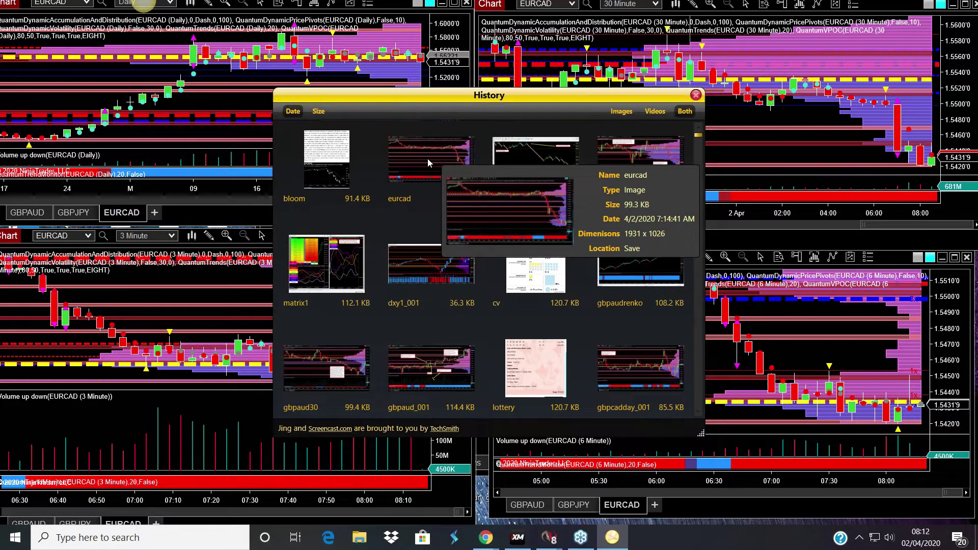
View the eurcad capture of the EURCAD 3-minute chart full-size in Jing's preview and pan across it.
left_click(429, 155)
double_click(429, 155)
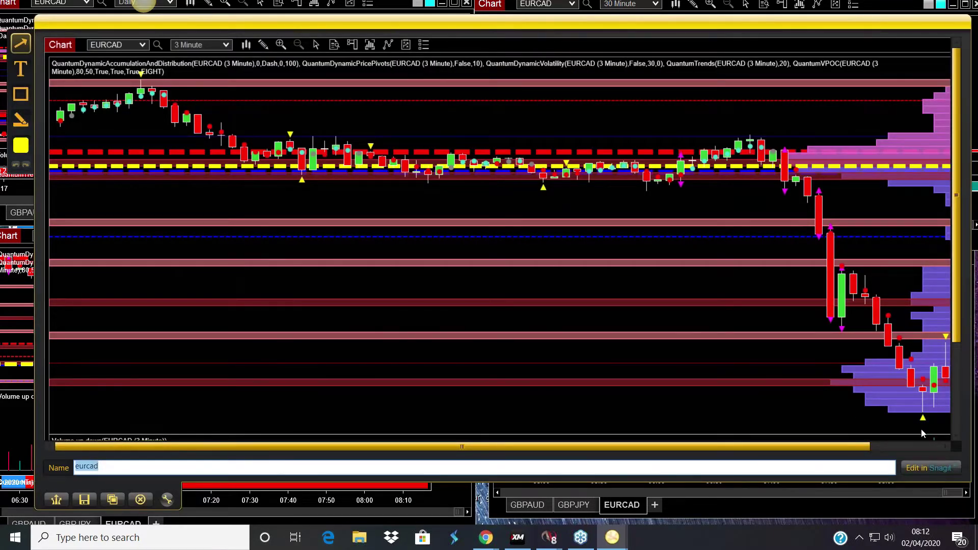
left_click_drag(737, 444, 807, 447)
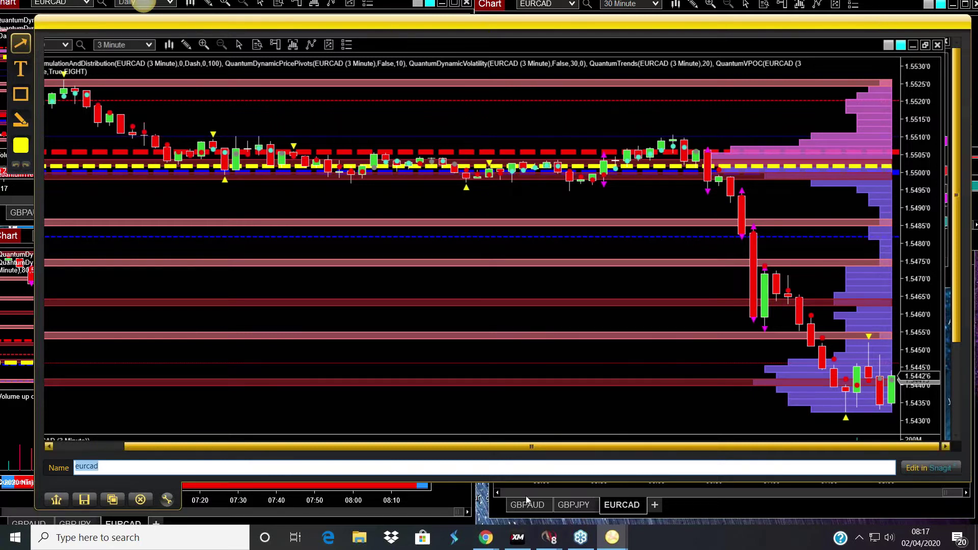
mouse_move(519, 537)
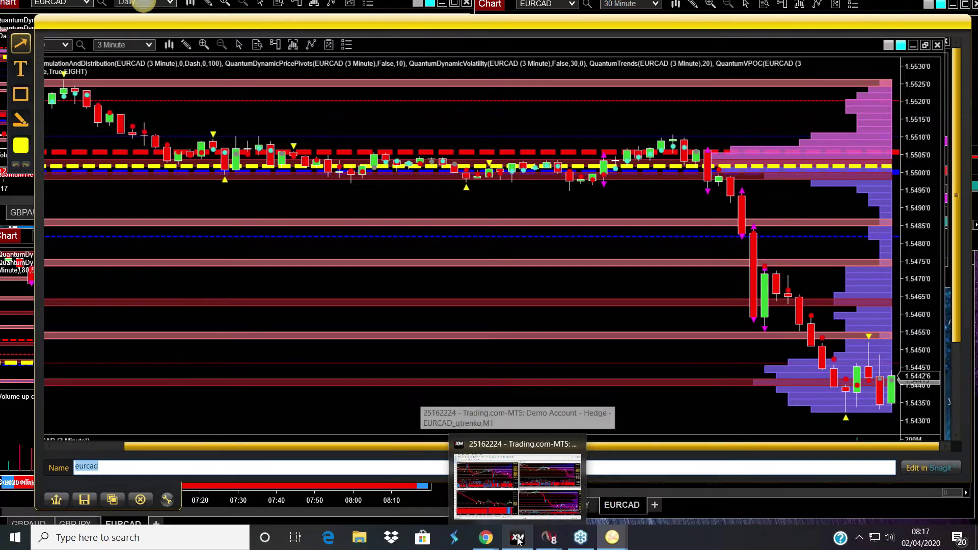
Bring MetaTrader 5 forward and maximize the EURCAD_qtrenko,M1 Renko chart.
left_click(518, 537)
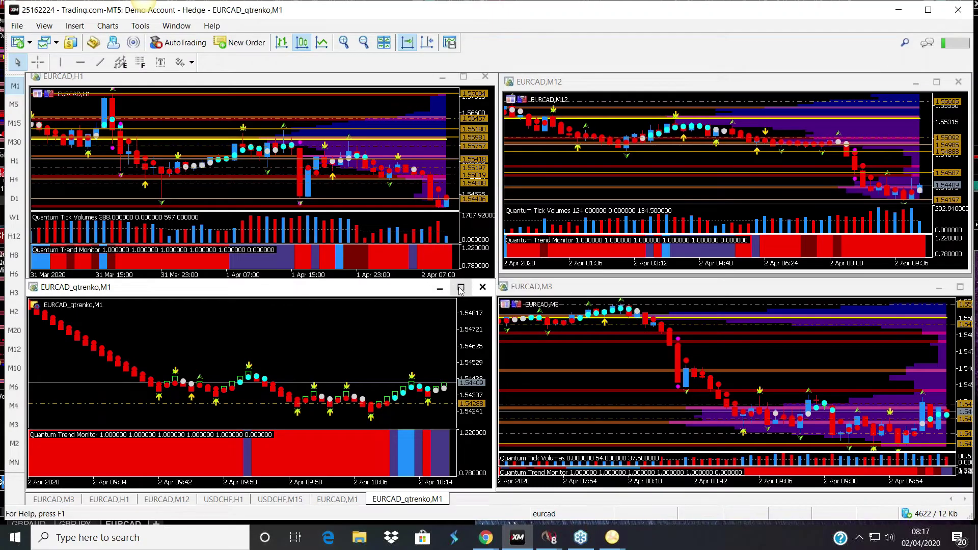
left_click(461, 288)
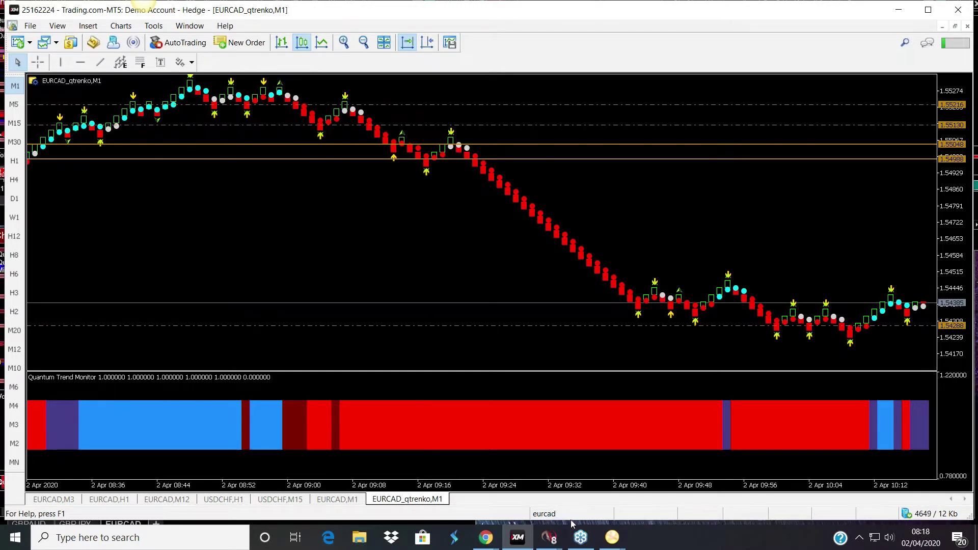
left_click(611, 537)
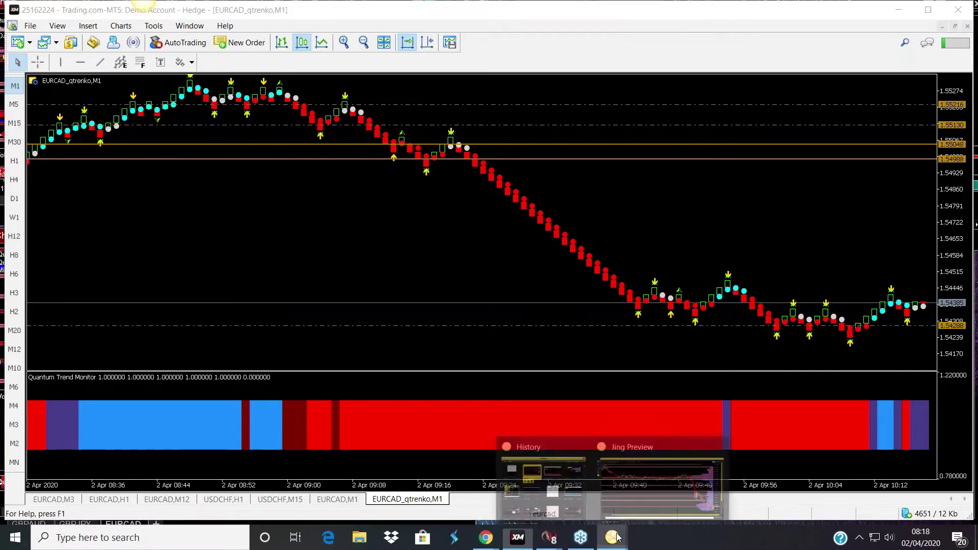
left_click(645, 487)
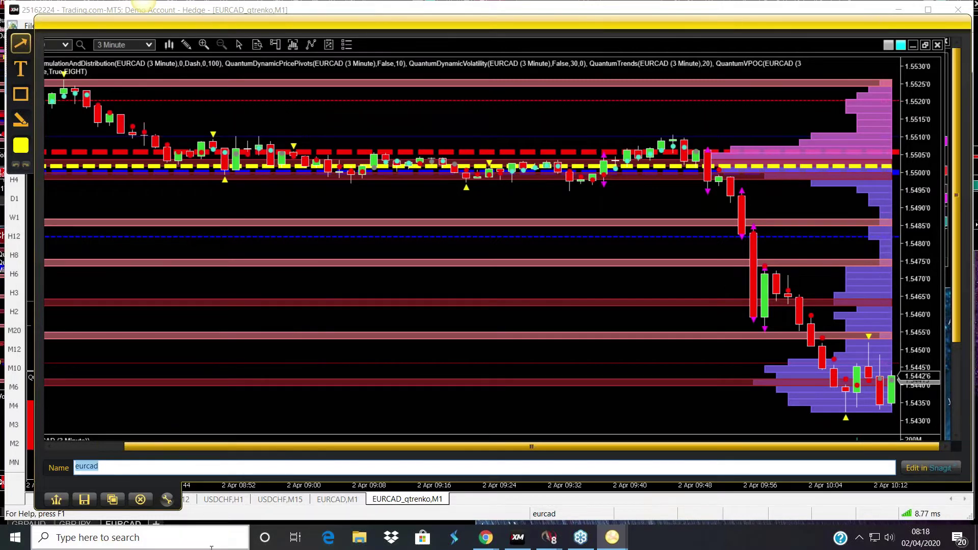
left_click(141, 502)
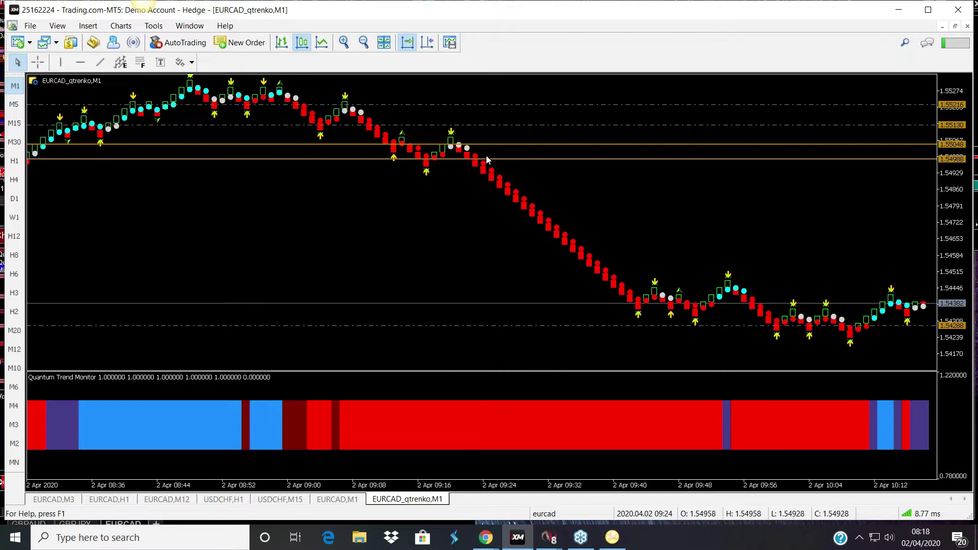
Check a pivot level, then retile the EURCAD H1, M12, Renko M1 and M3 charts.
mouse_move(672, 318)
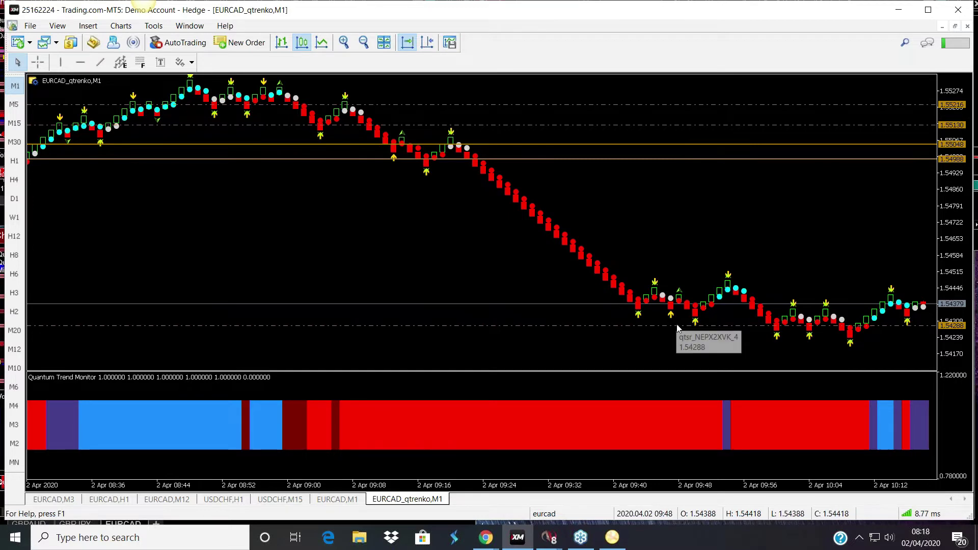
left_click(955, 26)
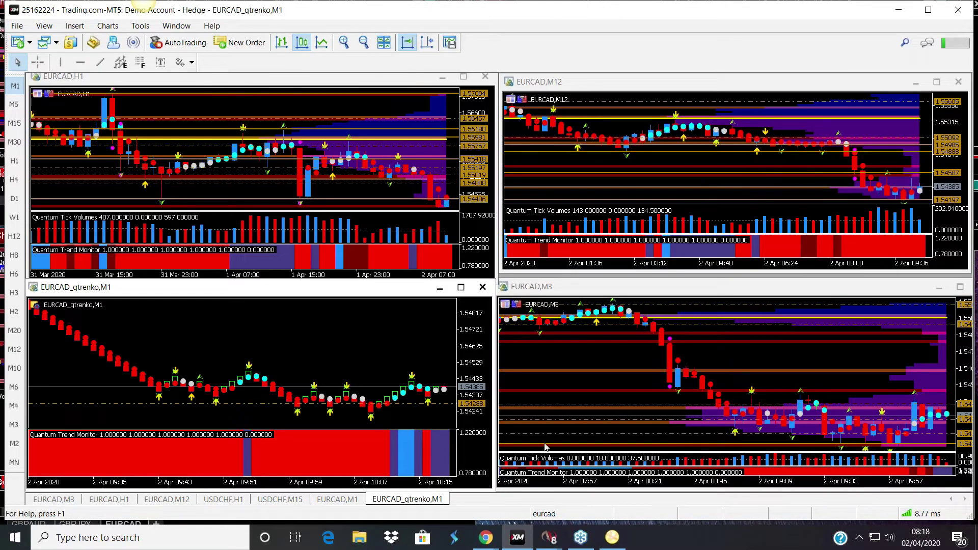
Minimize MetaTrader, close Jing's history, and review the 3-minute EURCAD chart full-screen before retiling.
left_click(896, 11)
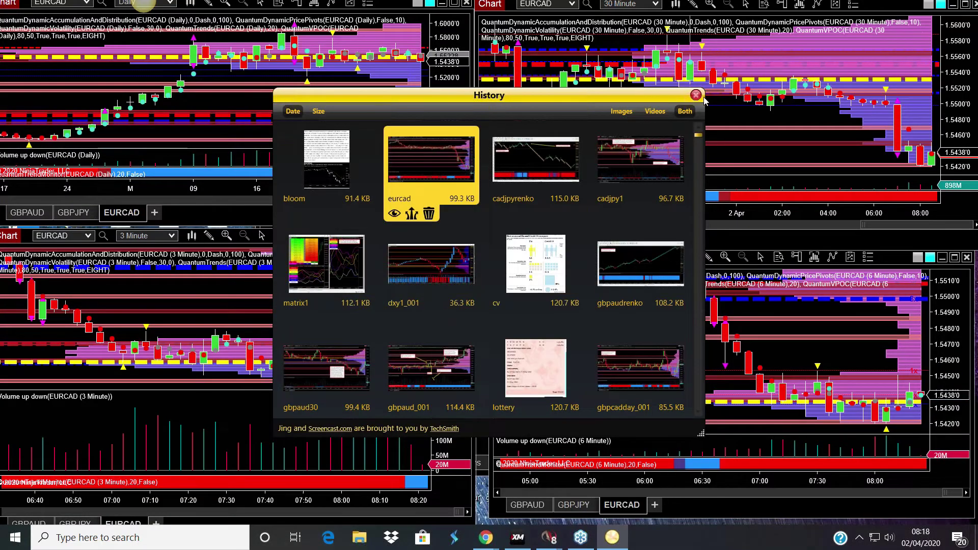
left_click(695, 95)
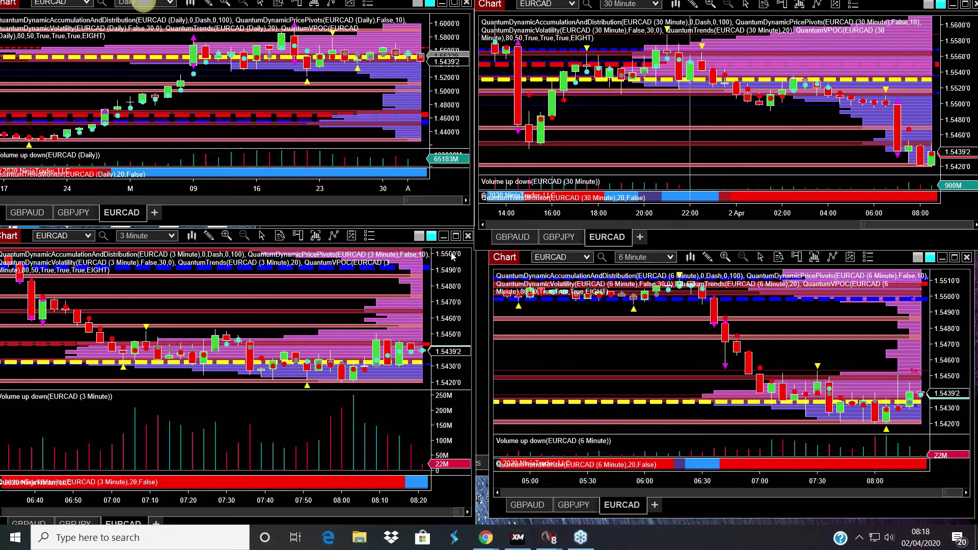
left_click(456, 236)
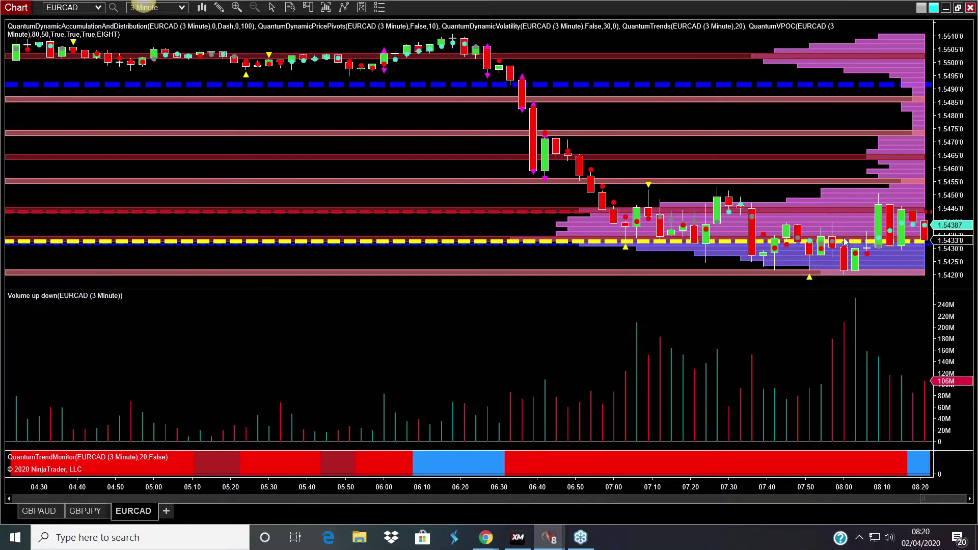
left_click(958, 7)
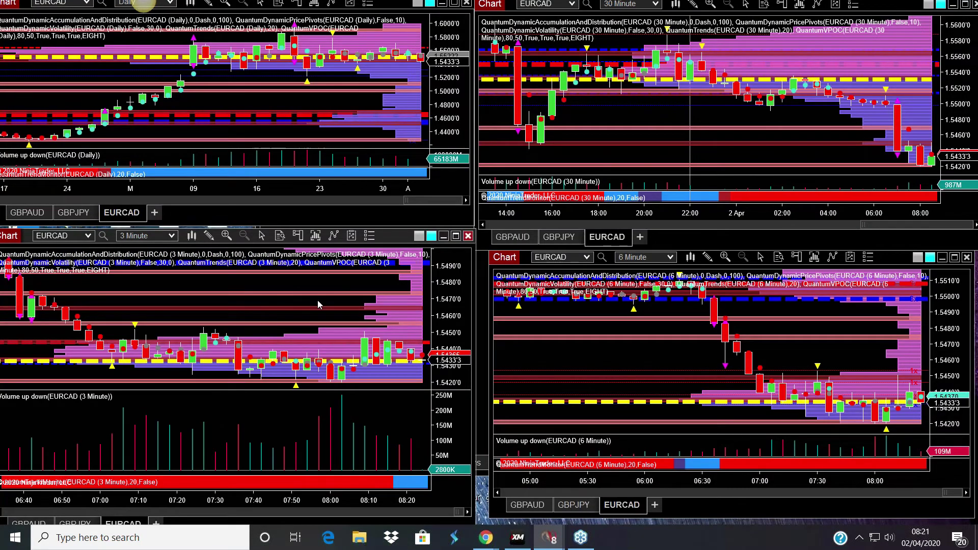
left_click(954, 257)
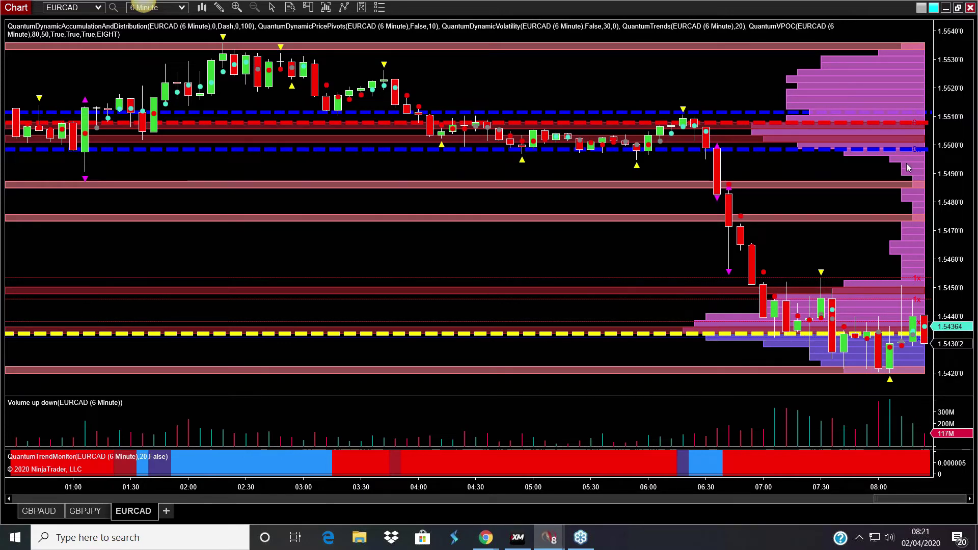
left_click(957, 7)
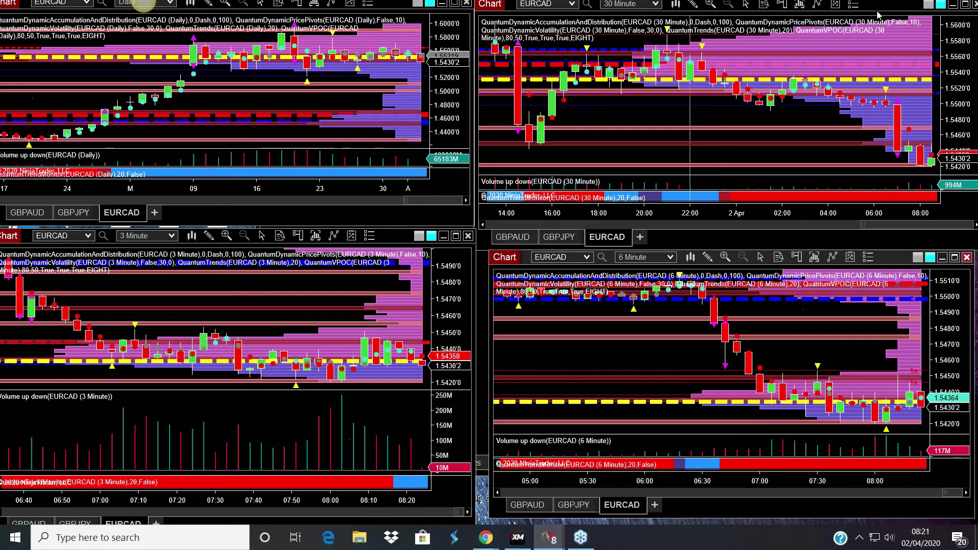
Review the 30-minute and 3-minute EURCAD charts full-screen in turn, ending on the 30-minute chart.
left_click(964, 5)
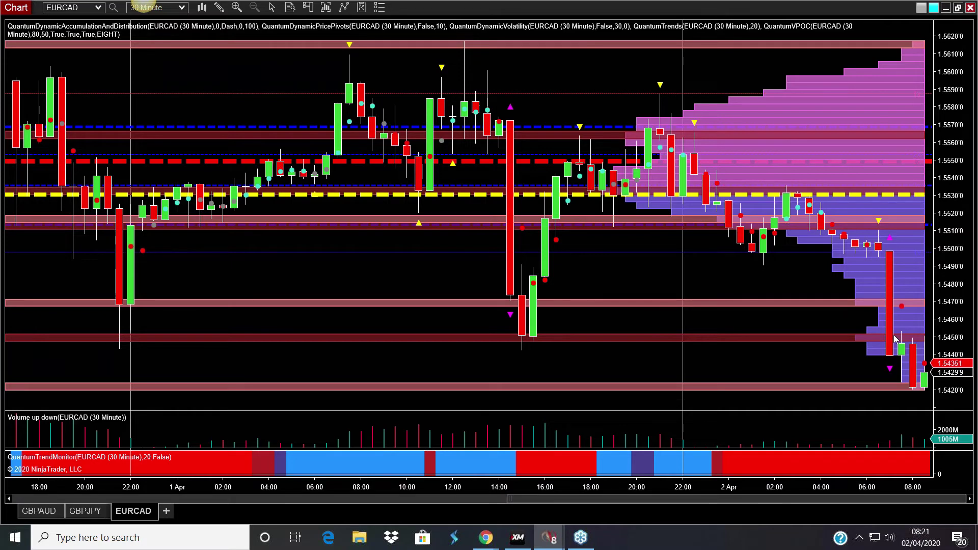
left_click(958, 9)
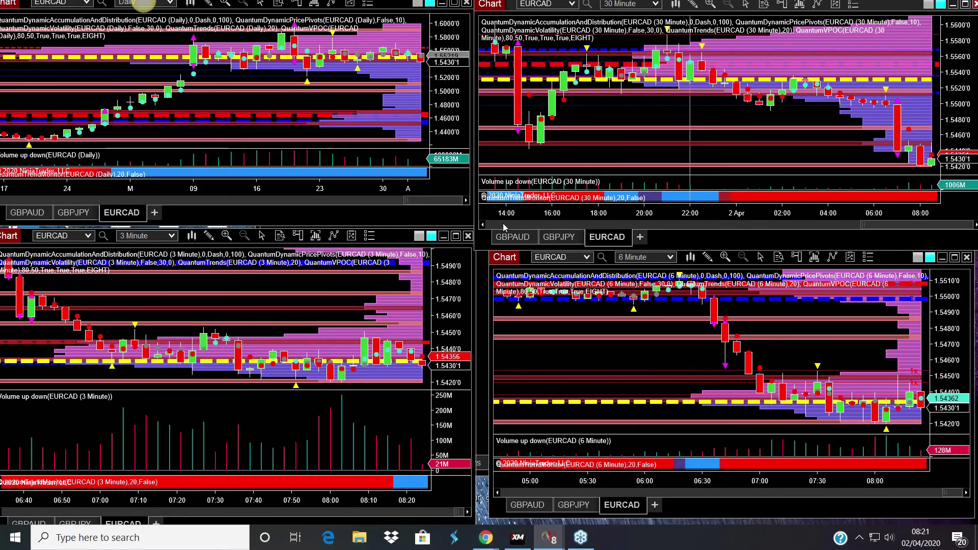
left_click(456, 237)
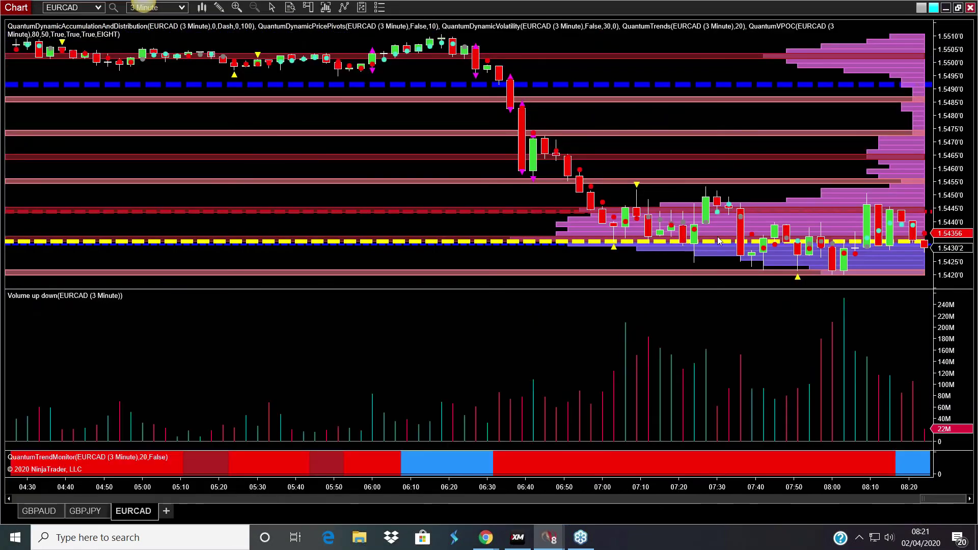
left_click(957, 9)
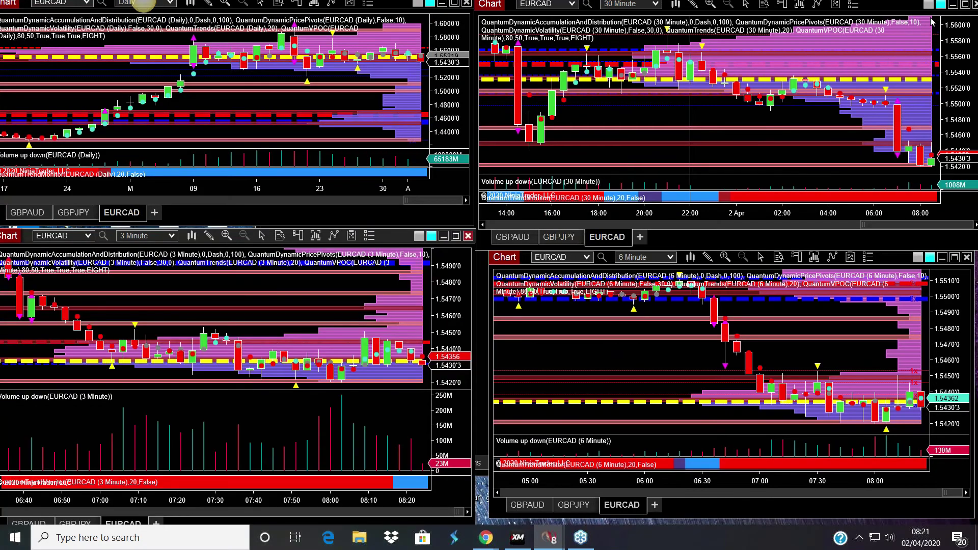
left_click(965, 4)
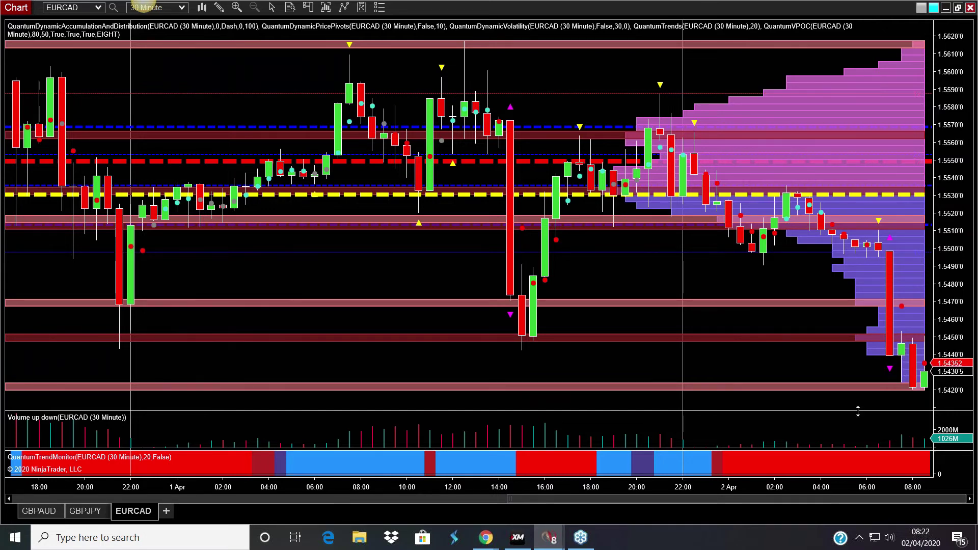
Make the 30-minute chart's volume panel taller, then return to the four tiled charts.
left_click_drag(857, 411, 843, 290)
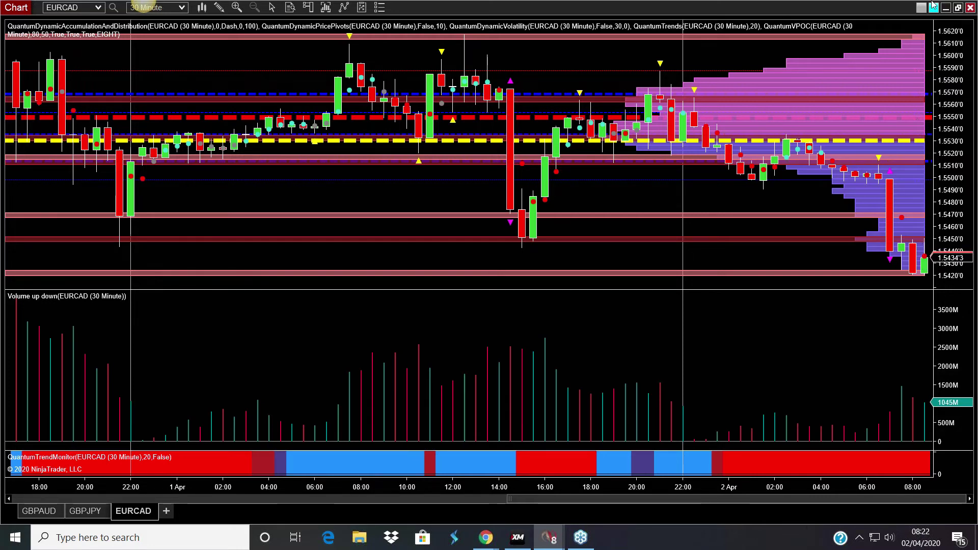
left_click(957, 9)
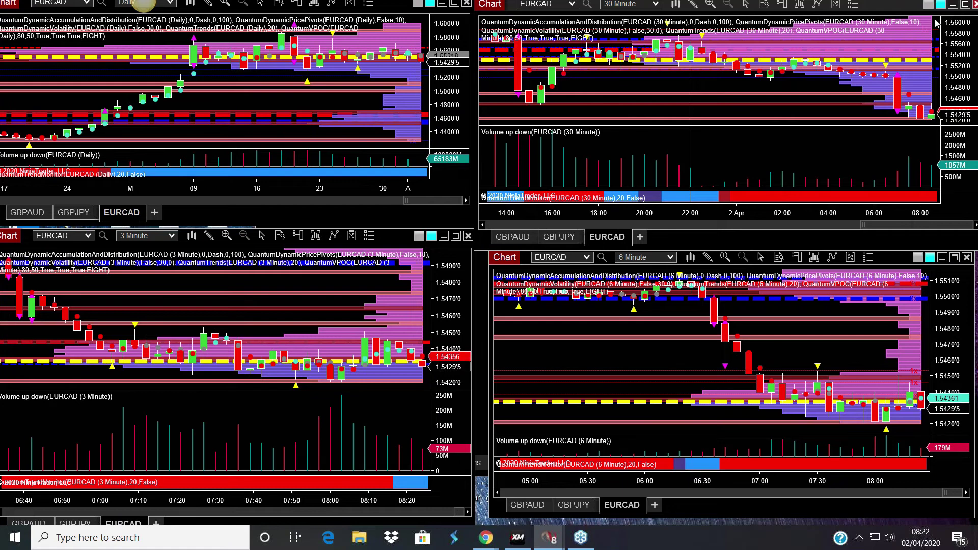
Regrow the 30-minute price panel, review the Daily chart full-screen, then bring MetaTrader 5 forward.
left_click_drag(836, 134, 833, 153)
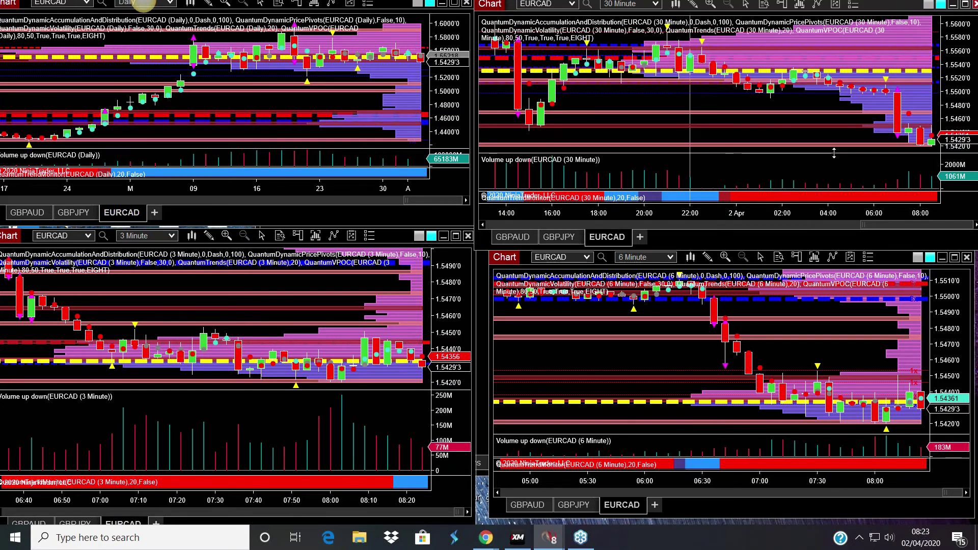
left_click(453, 4)
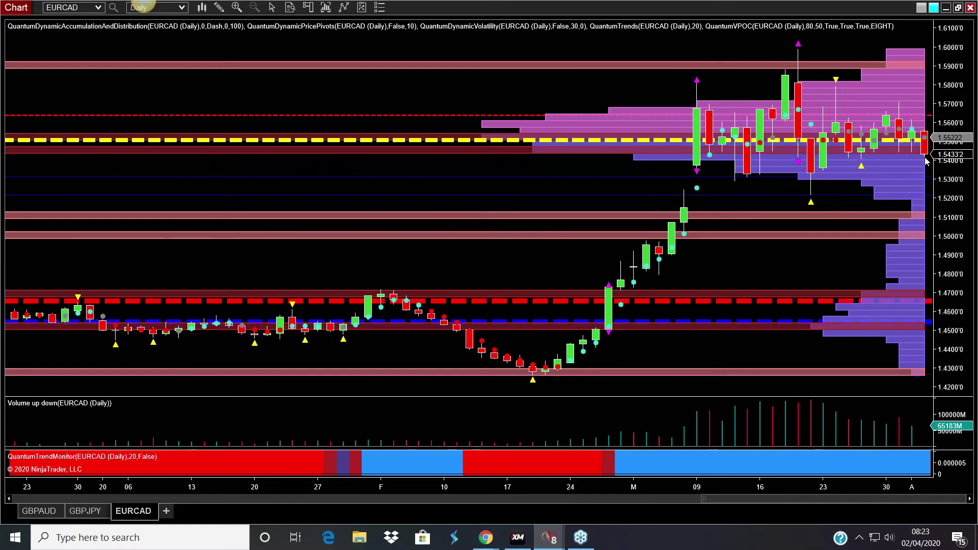
left_click(958, 8)
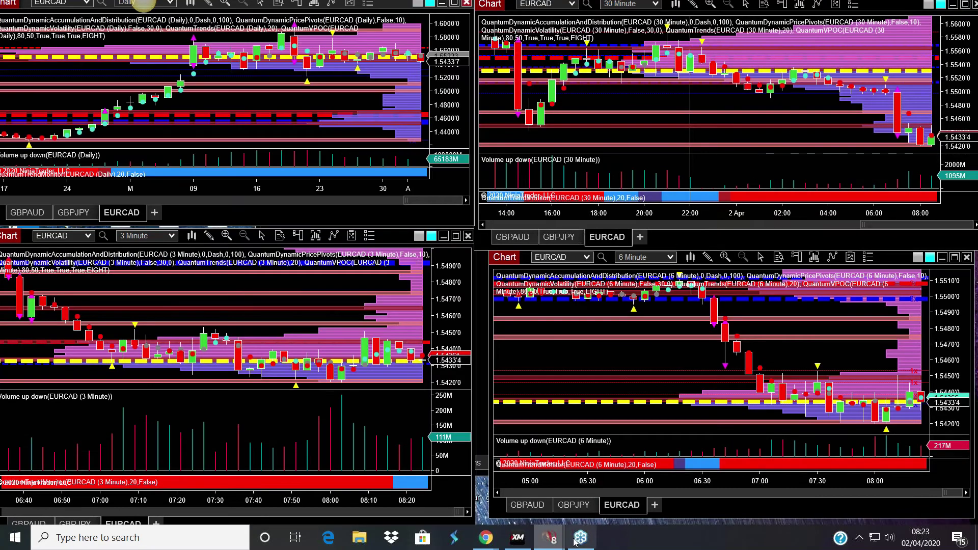
left_click(518, 538)
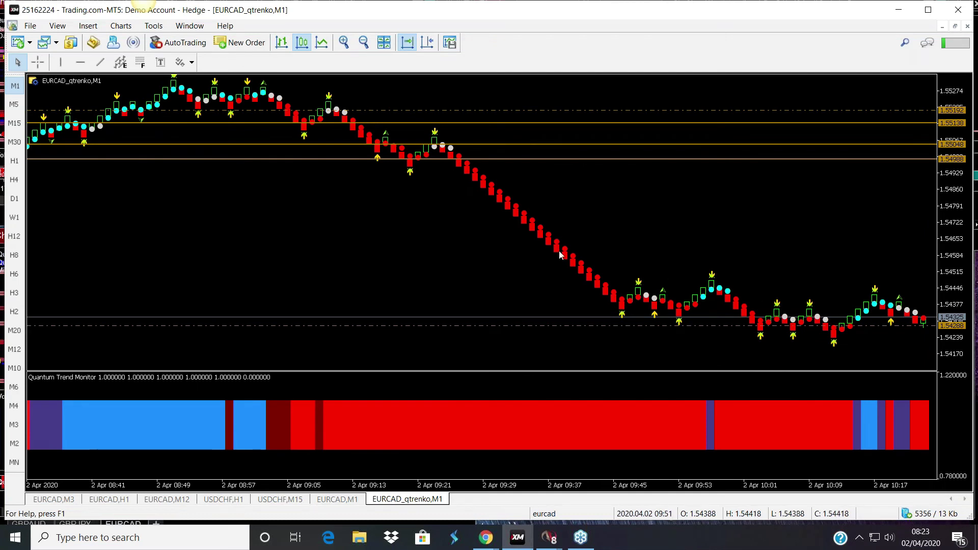
mouse_move(497, 199)
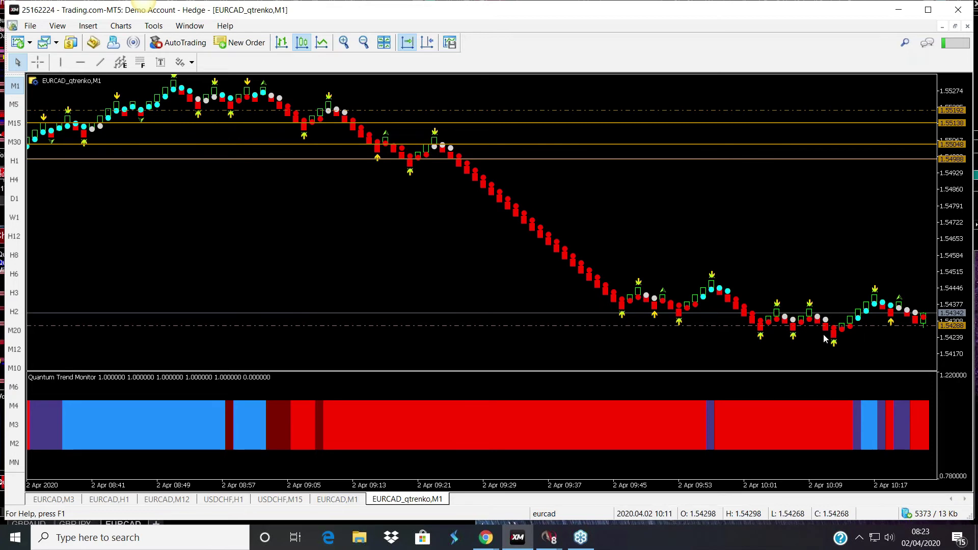
mouse_move(831, 348)
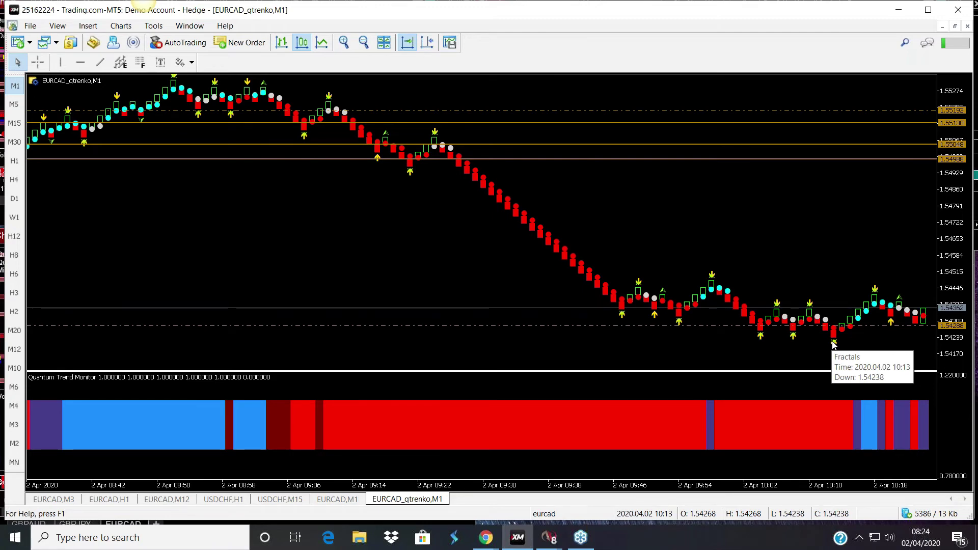
Restore the Renko chart among the tiled EURCAD charts and show the USDCHF M15 currency-strength chart.
left_click(955, 27)
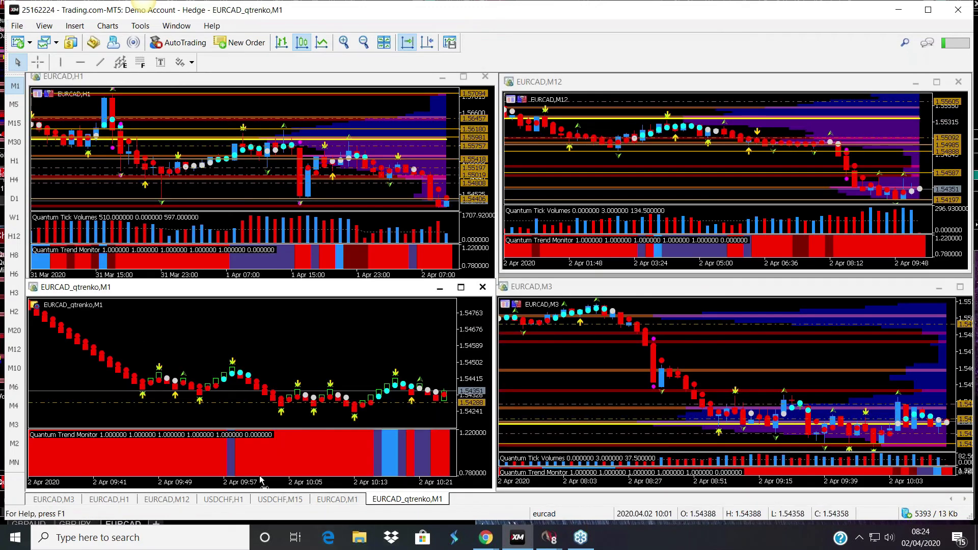
left_click(280, 499)
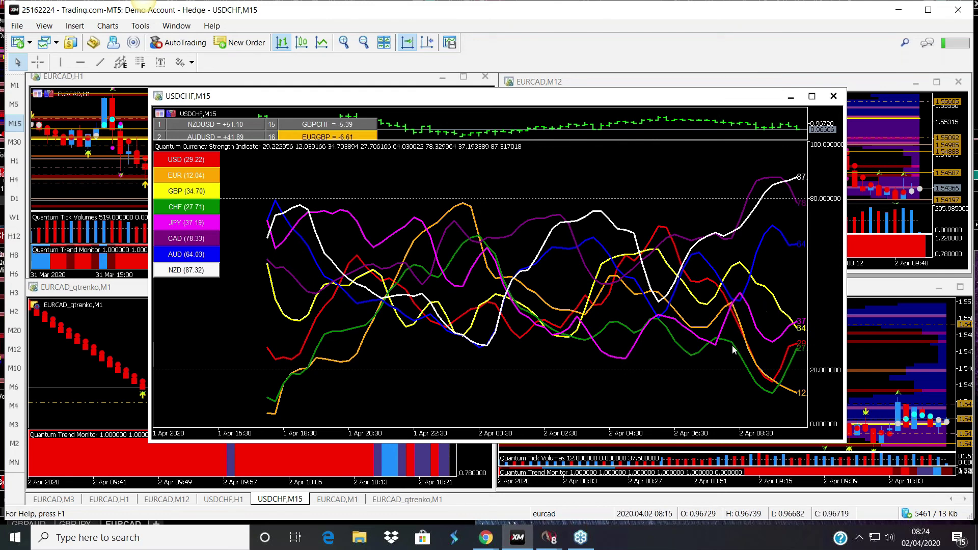
mouse_move(801, 399)
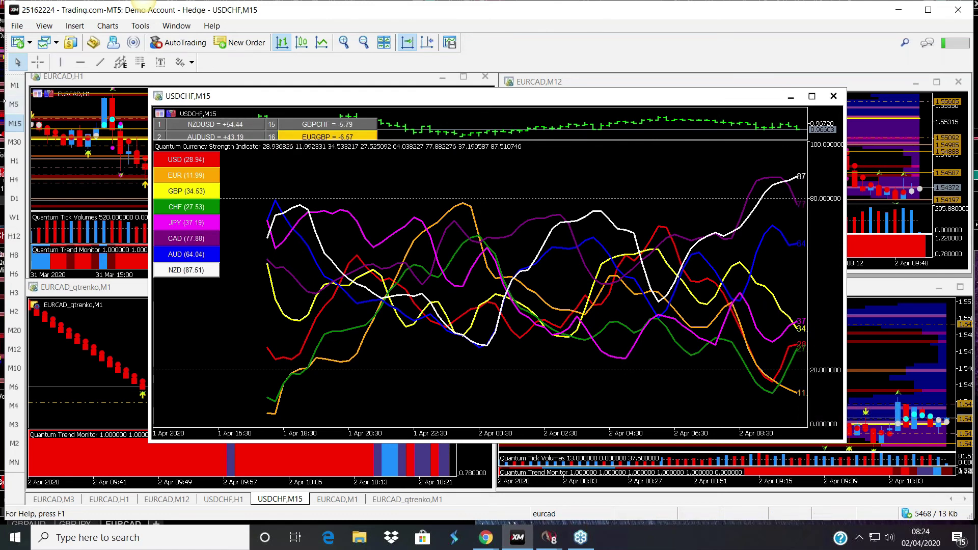
Switch USDCHF to M5 and enlarge the price pane to show five rows of the pair table.
left_click(15, 105)
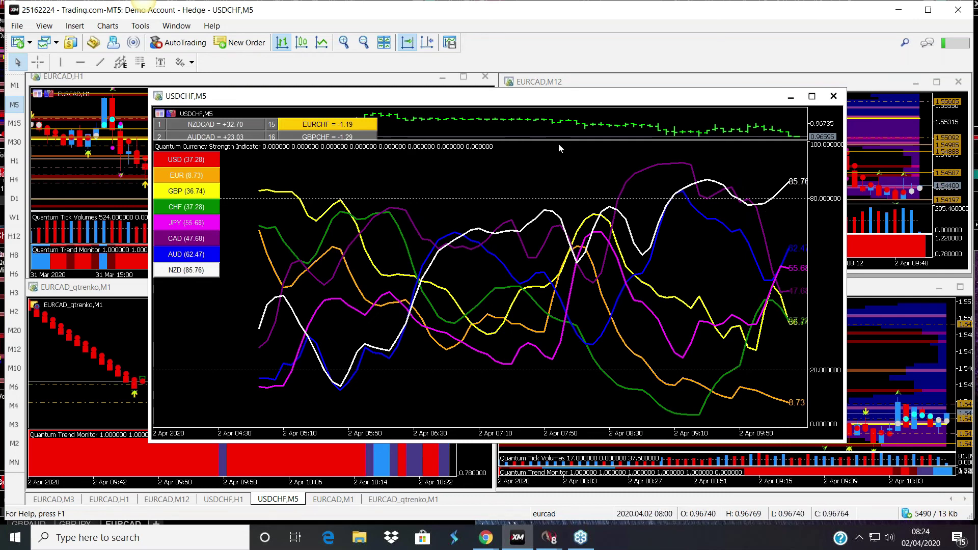
left_click_drag(560, 142, 555, 180)
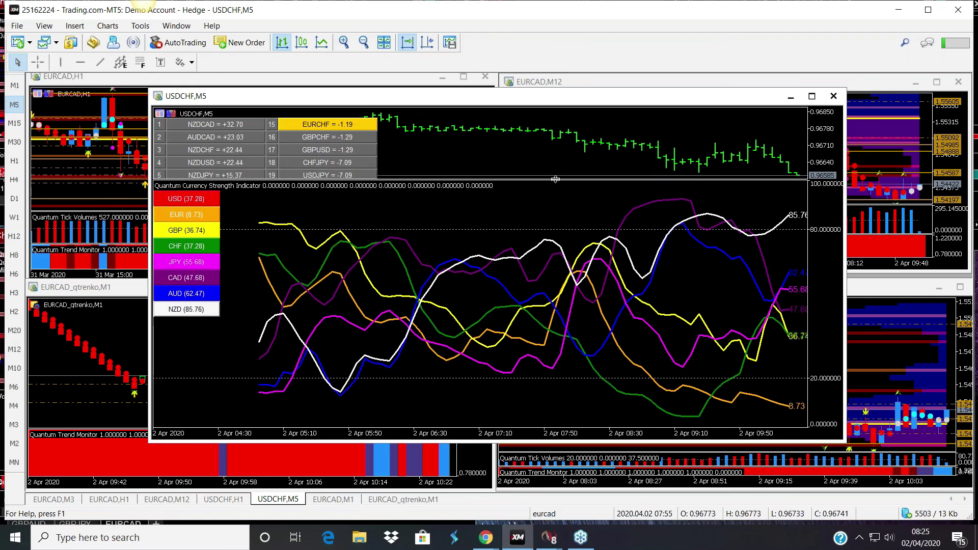
left_click_drag(554, 179, 555, 180)
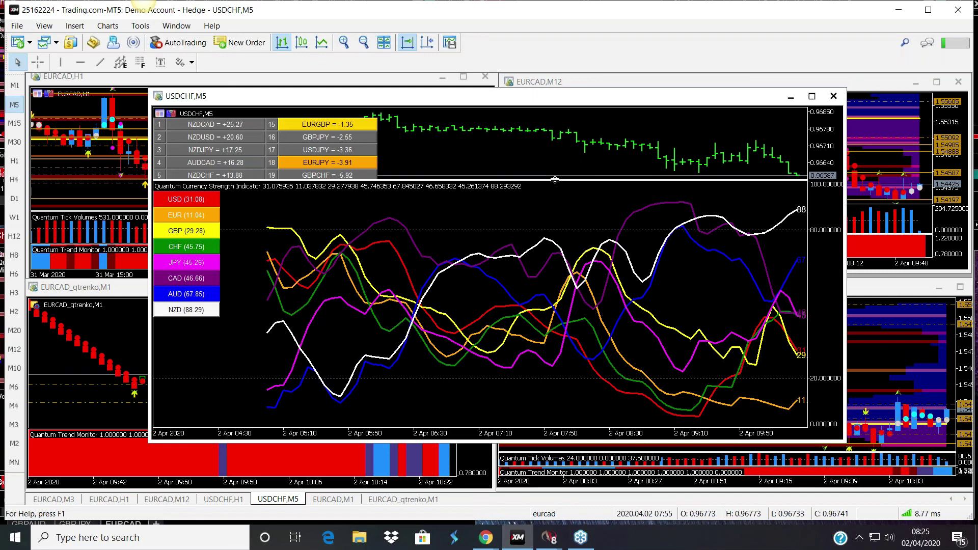
Resize the USDCHF M5 panes so six pair-table rows show above the currency-strength lines.
left_click_drag(554, 180, 541, 208)
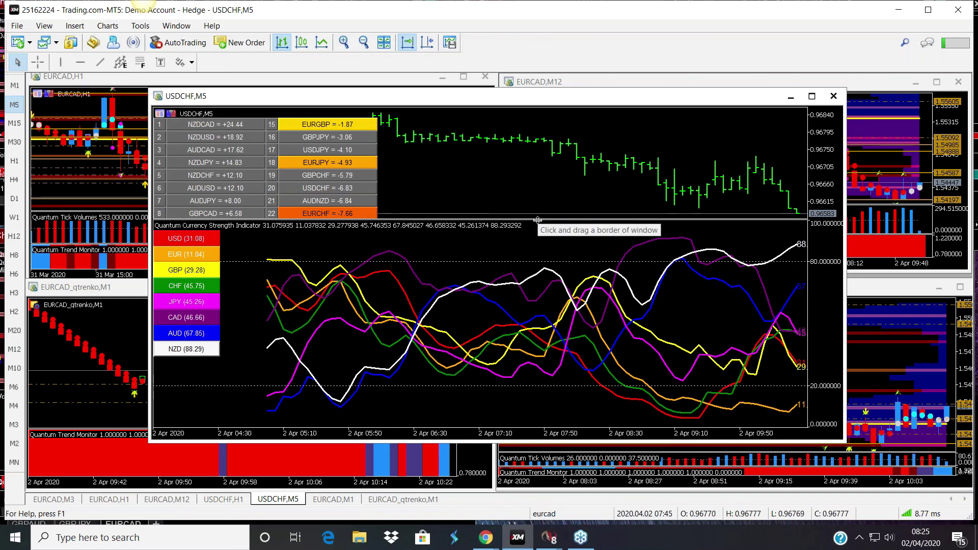
left_click_drag(537, 220, 534, 174)
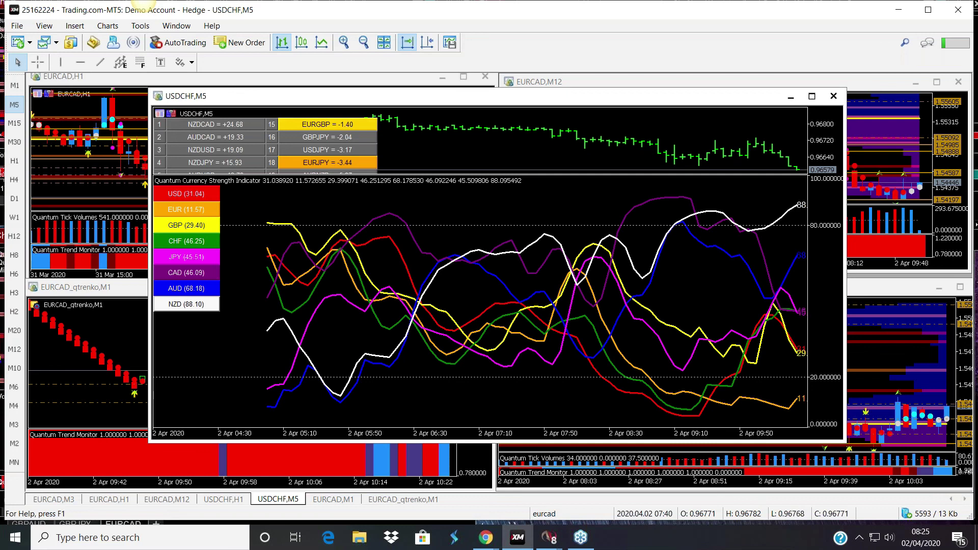
mouse_move(527, 175)
left_mouse_down()
mouse_move(530, 319)
mouse_move(523, 165)
left_mouse_up()
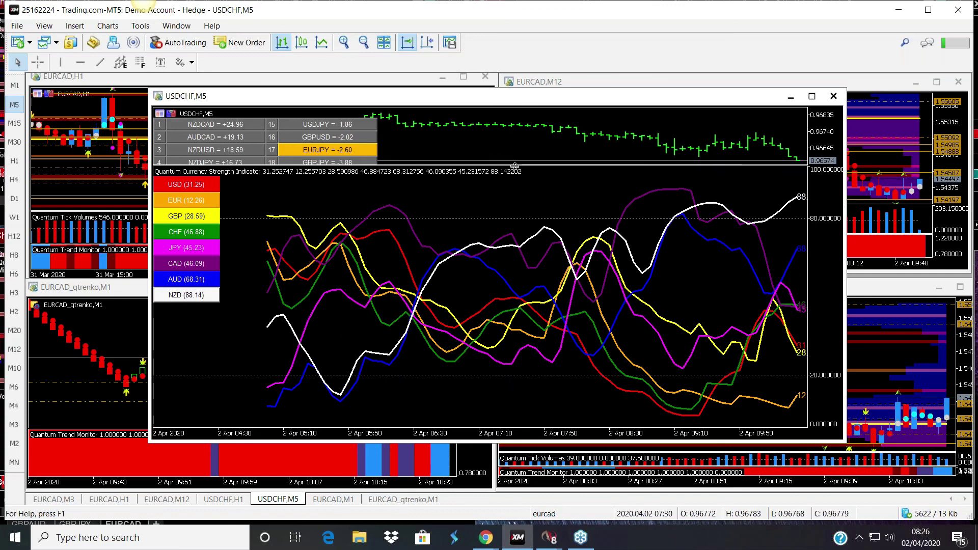
left_click_drag(517, 166, 512, 191)
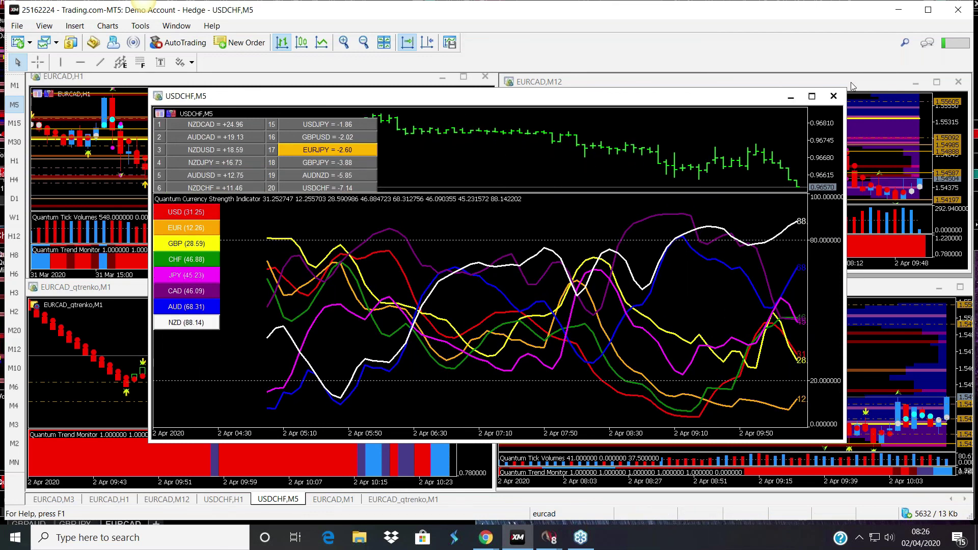